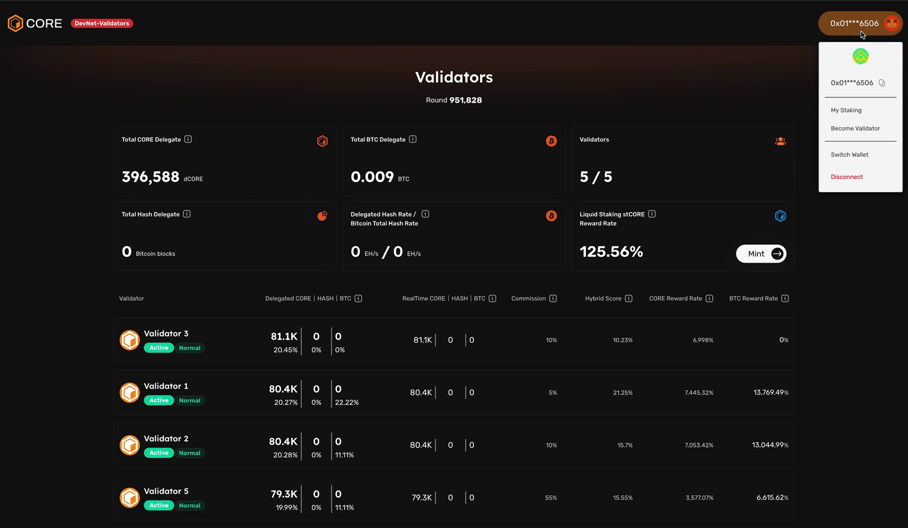
Show My Staking's BTC(2) tab with the Validator 1 and Validator 2 delegations and rewards
{"action": "left_click", "coordinate": [853, 114]}
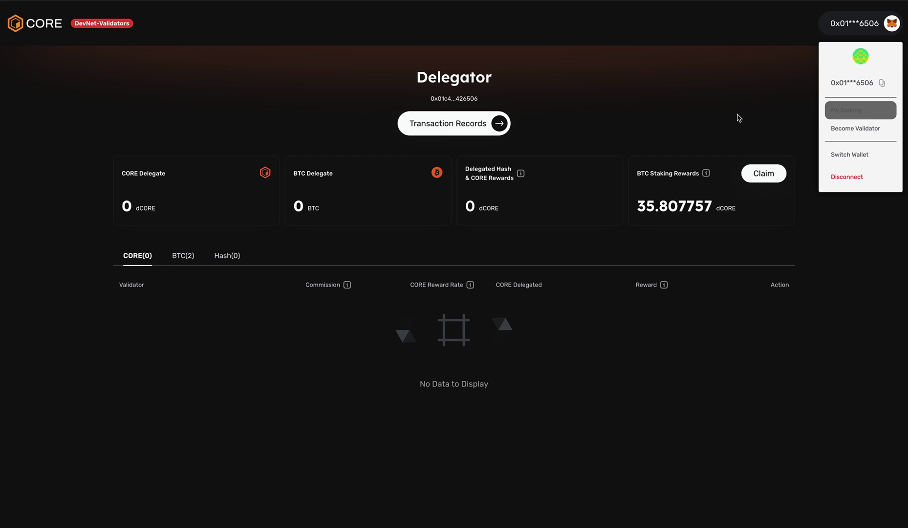
{"action": "left_click", "coordinate": [181, 257]}
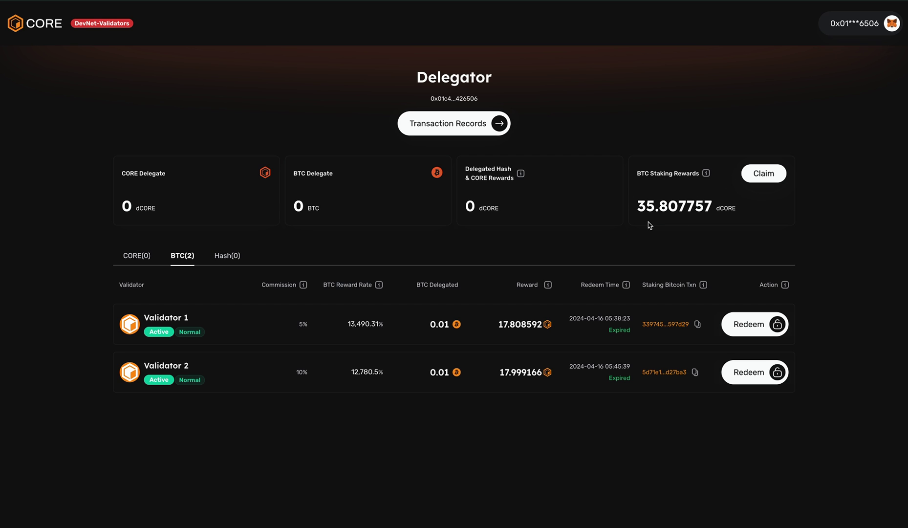
Claim the 35.807757 dCORE BTC staking rewards and dismiss the Transaction Submitted notice
{"action": "left_click", "coordinate": [770, 179]}
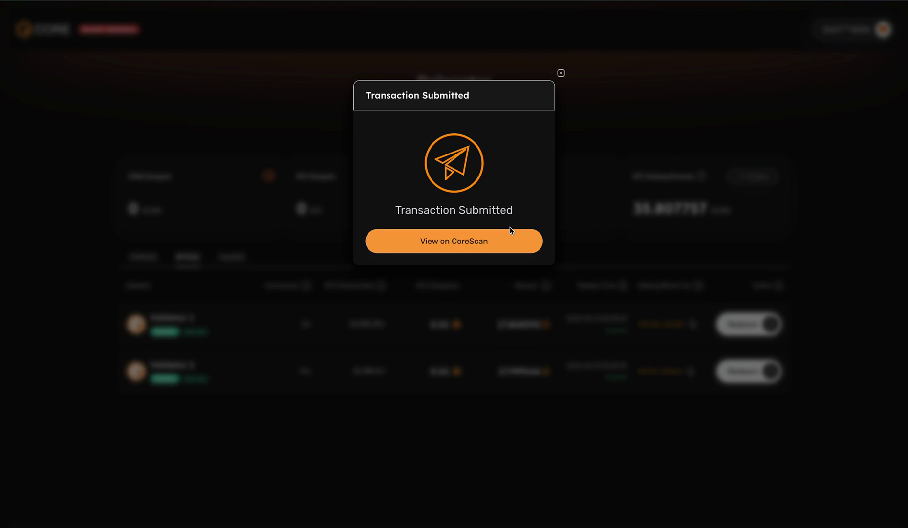
{"action": "left_click", "coordinate": [561, 73]}
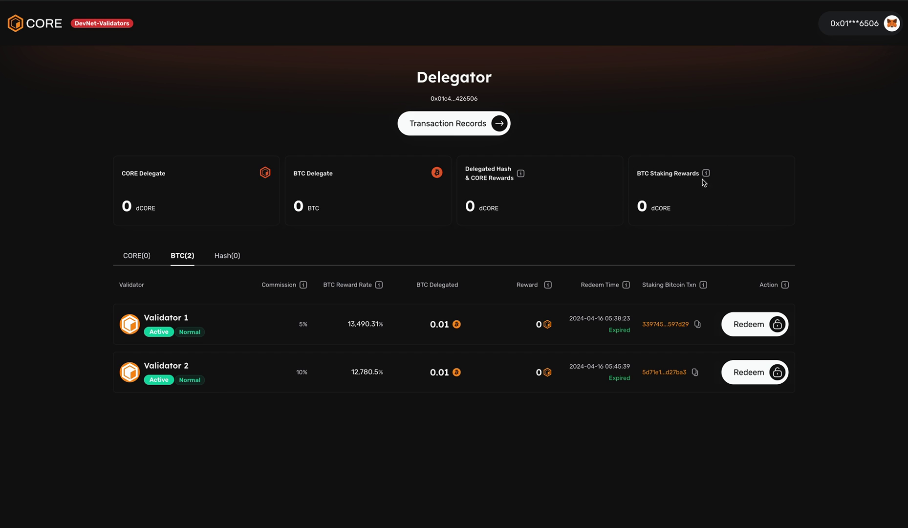
{"action": "left_click", "coordinate": [587, 1]}
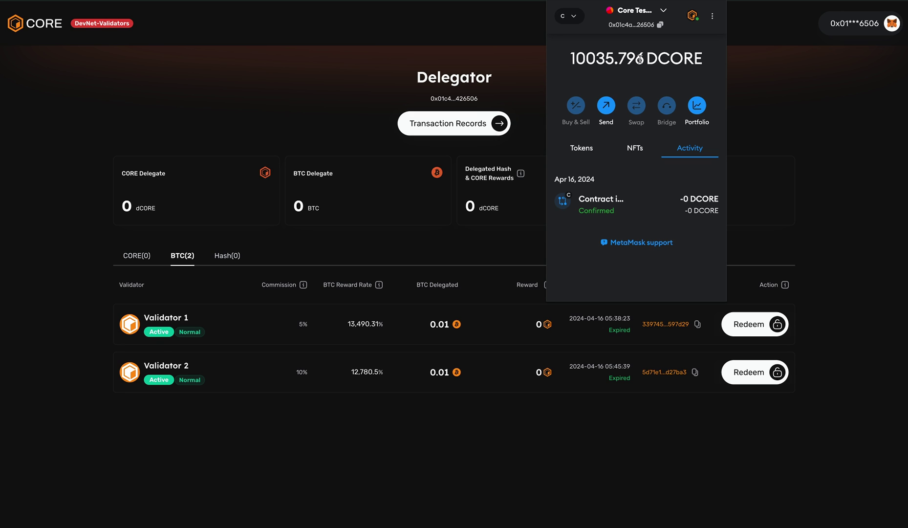
{"action": "left_click", "coordinate": [359, 95]}
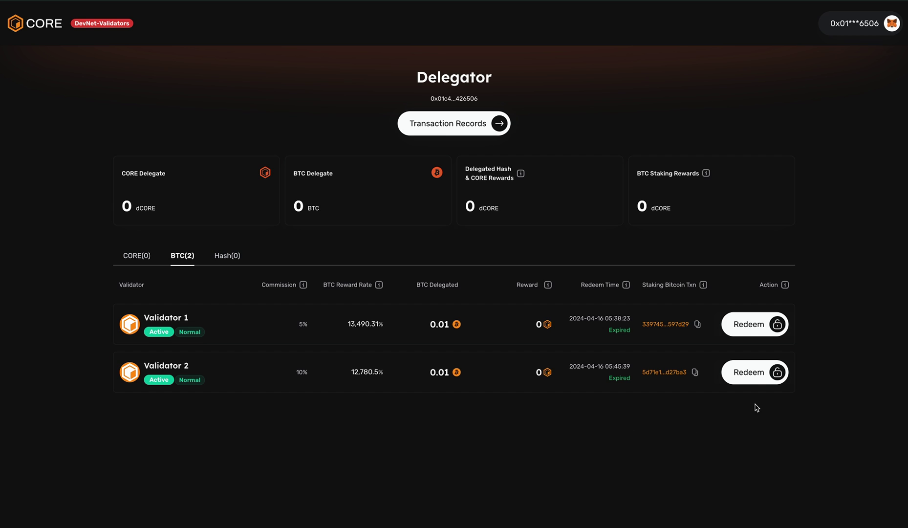
Redeem Validator 2's 0.01 BTC to the pasted Bitcoin address and create the transaction
{"action": "left_click", "coordinate": [749, 368]}
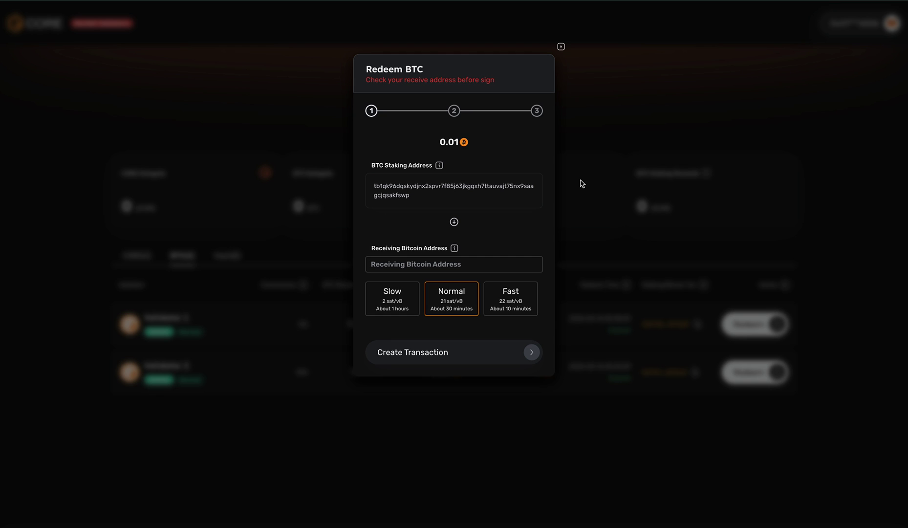
{"action": "left_click", "coordinate": [392, 264]}
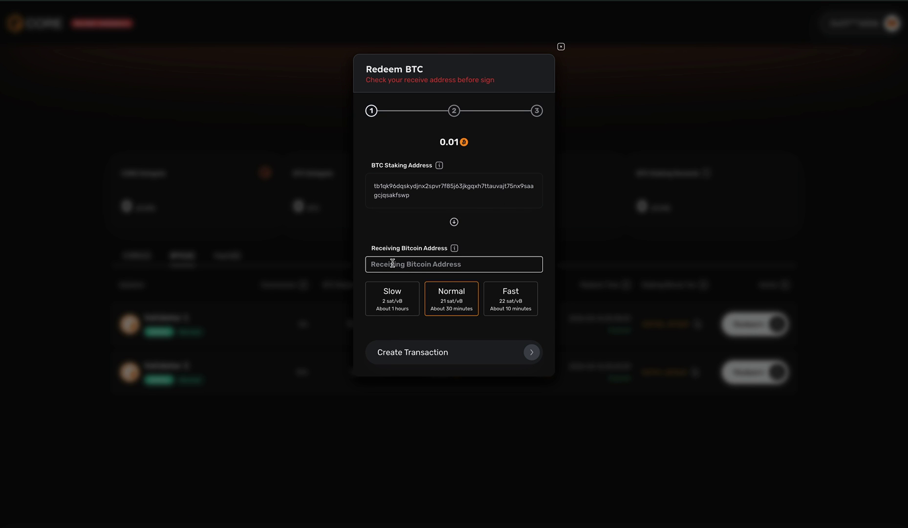
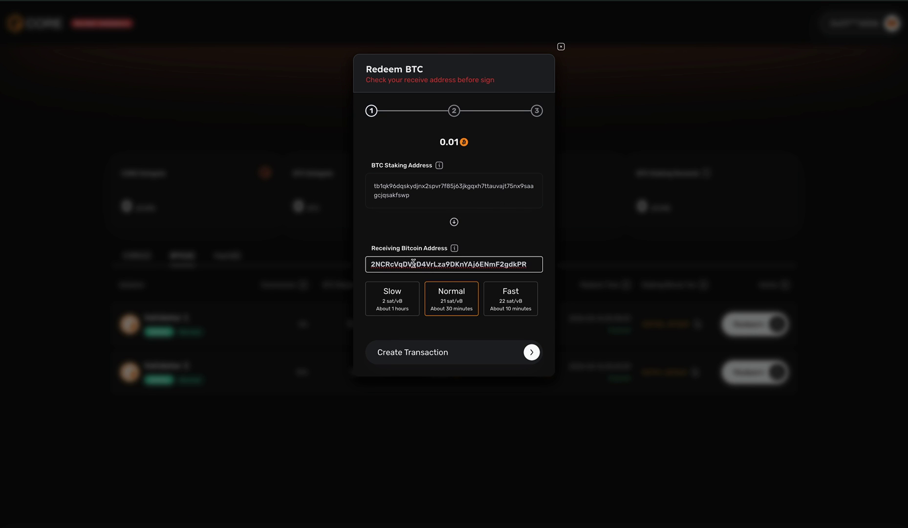
{"action": "left_click_drag", "start_coordinate": [412, 263], "coordinate": [321, 264]}
{"action": "left_click", "coordinate": [415, 264]}
{"action": "left_click", "coordinate": [401, 361]}
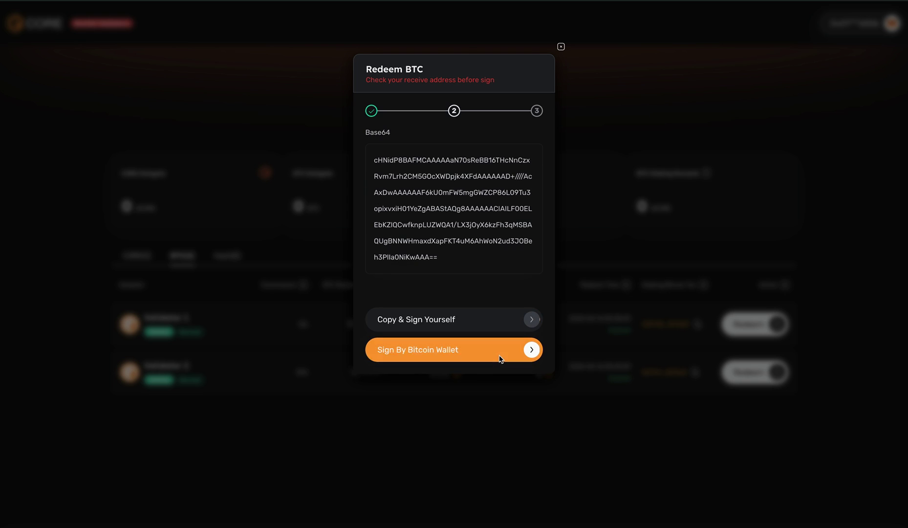
Sign with a Bitcoin wallet and approve returning 0.00995776 BTC to the payment address
{"action": "left_click", "coordinate": [448, 355]}
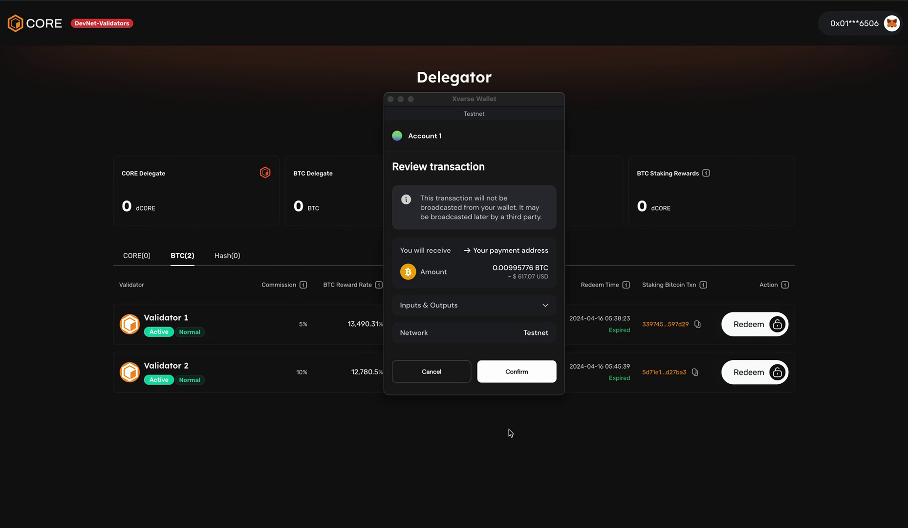
{"action": "left_click", "coordinate": [523, 375]}
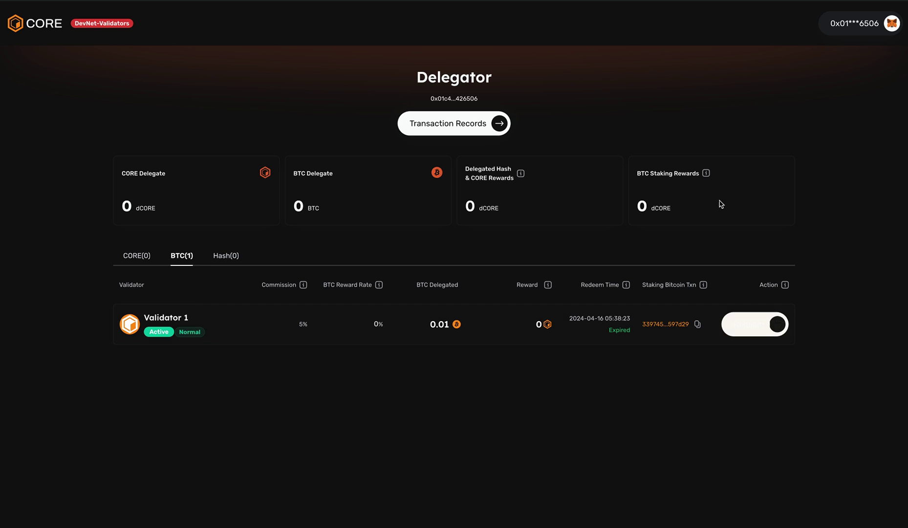
Open Transaction Records and switch to the BTC Records tab
{"action": "left_click", "coordinate": [452, 123]}
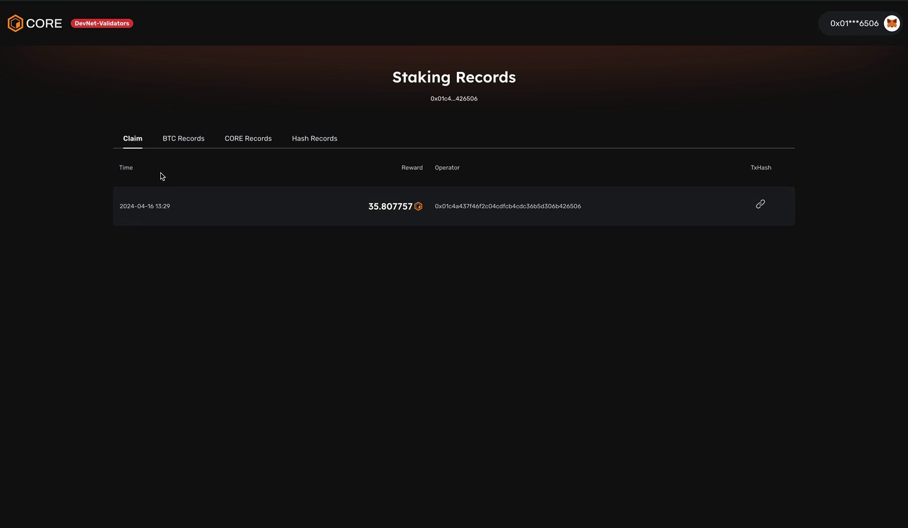
{"action": "left_click", "coordinate": [178, 144]}
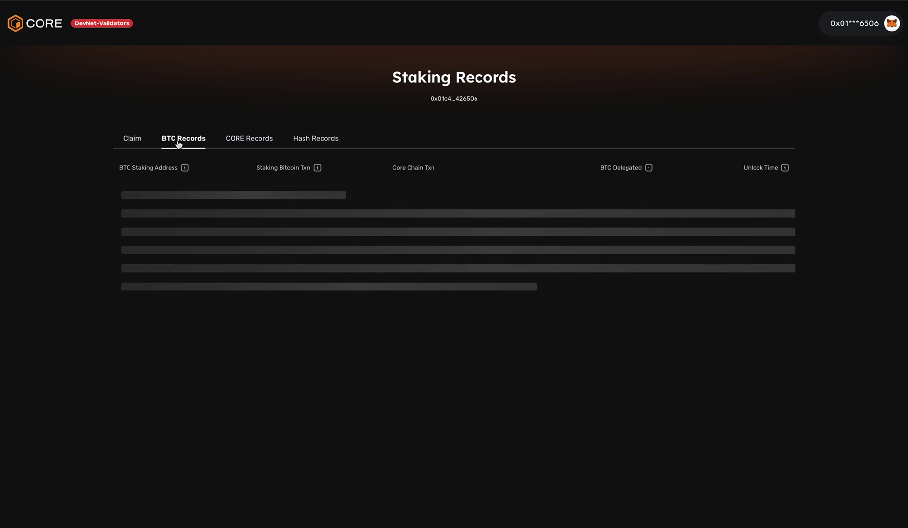